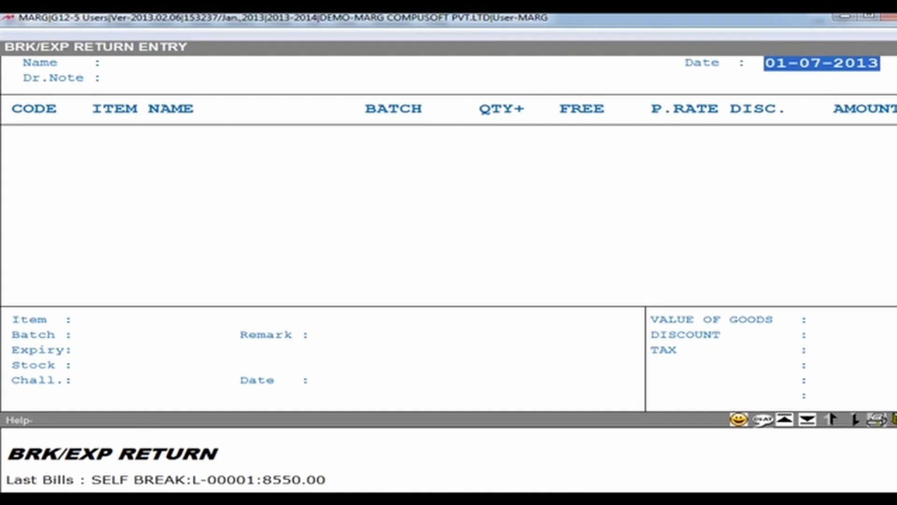
Start a tax breakage/expiry return dated 01-07-2013 for RANBAXY INDIA LTD.
{"action": "key", "text": "Return"}
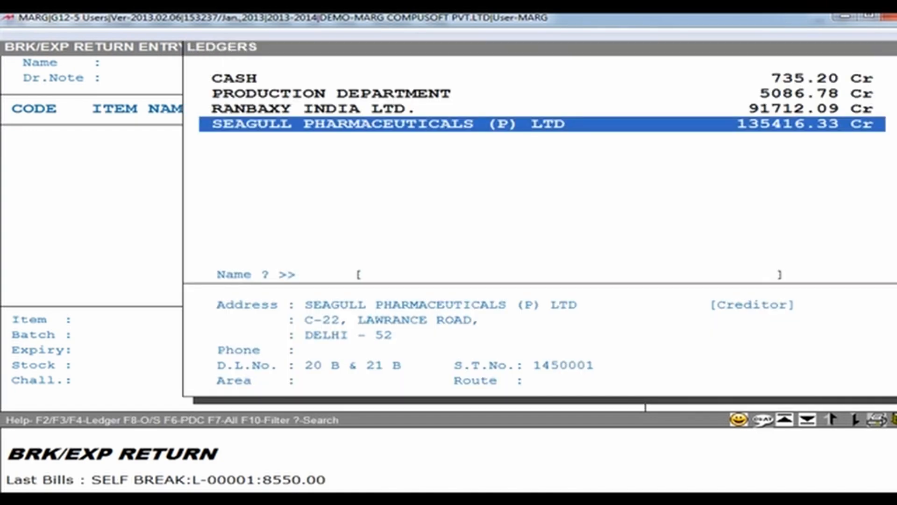
{"action": "key", "text": "Up"}
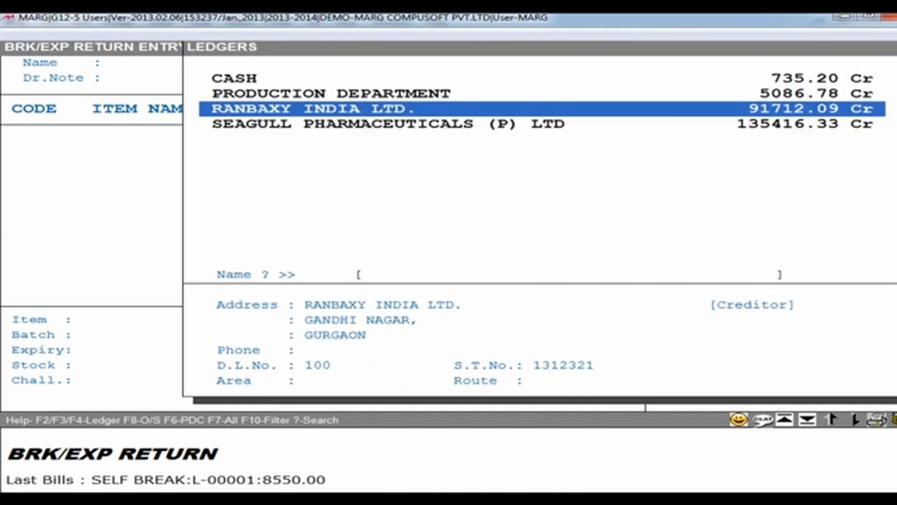
{"action": "key", "text": "Return"}
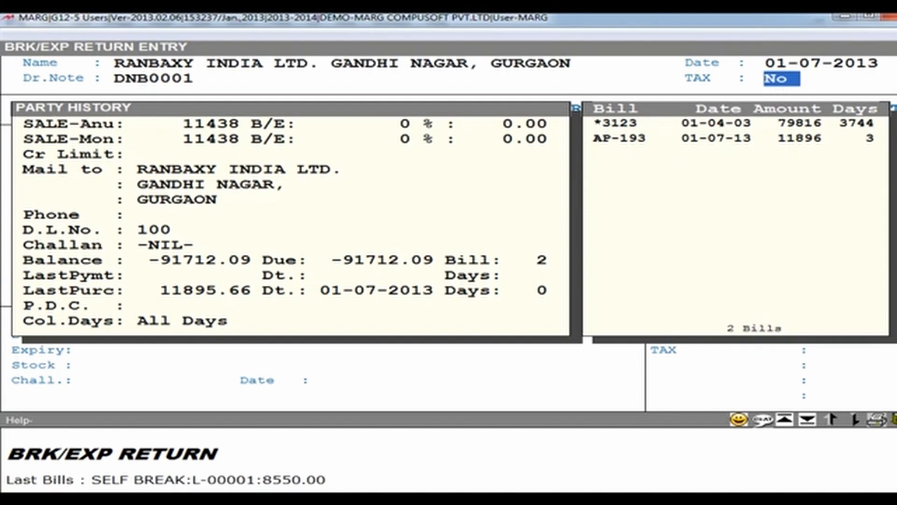
{"action": "key", "text": "Return"}
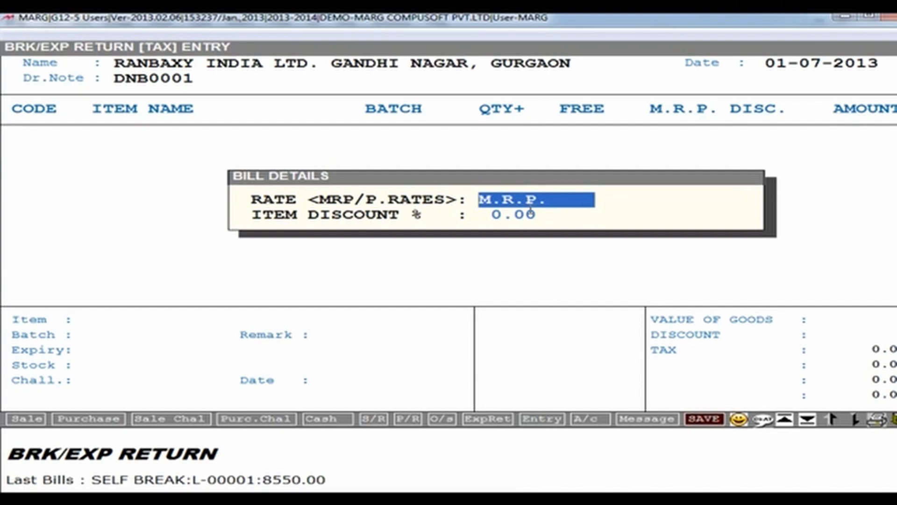
Set the bill's rate basis to M.R.P. and keep the item discount at 0.00 %.
{"action": "key", "text": "space"}
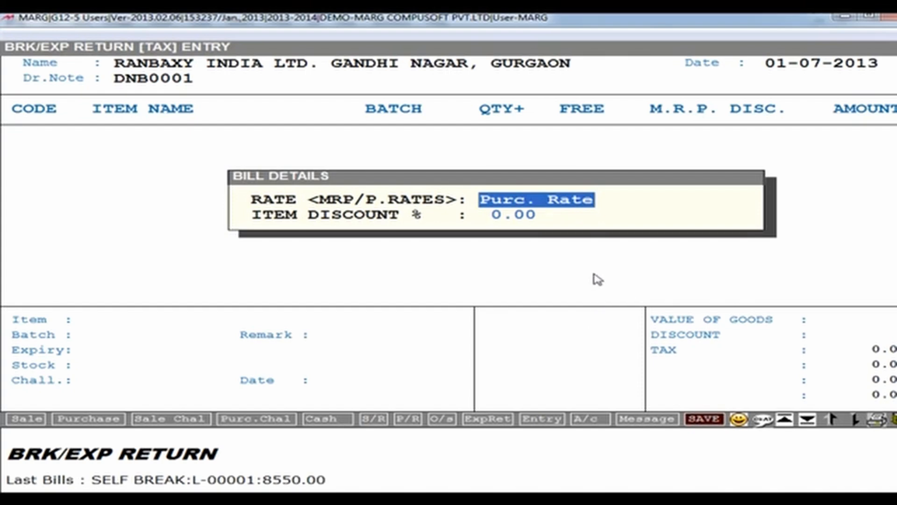
{"action": "key", "text": "space"}
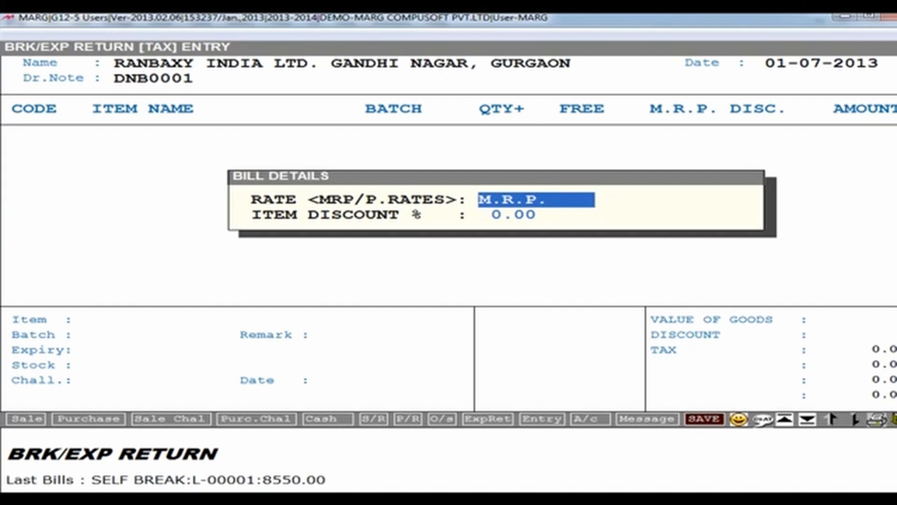
{"action": "key", "text": "Return"}
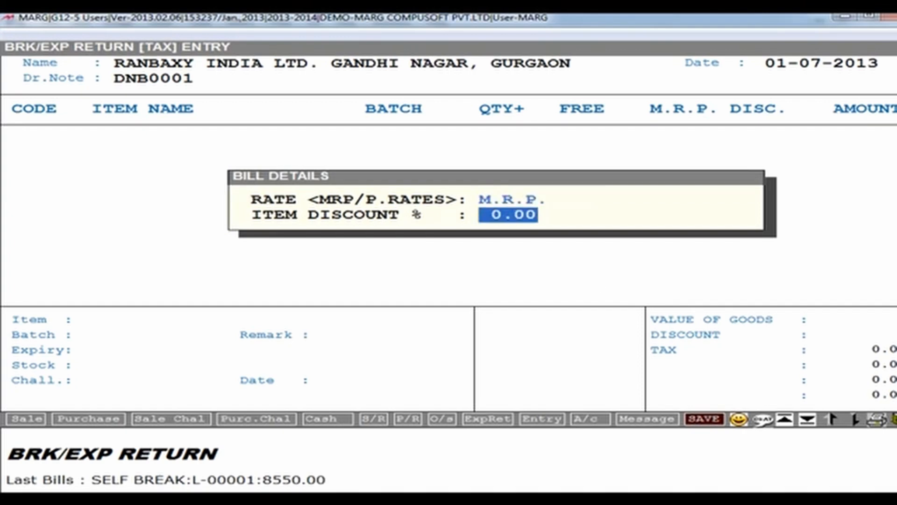
{"action": "key", "text": "Return"}
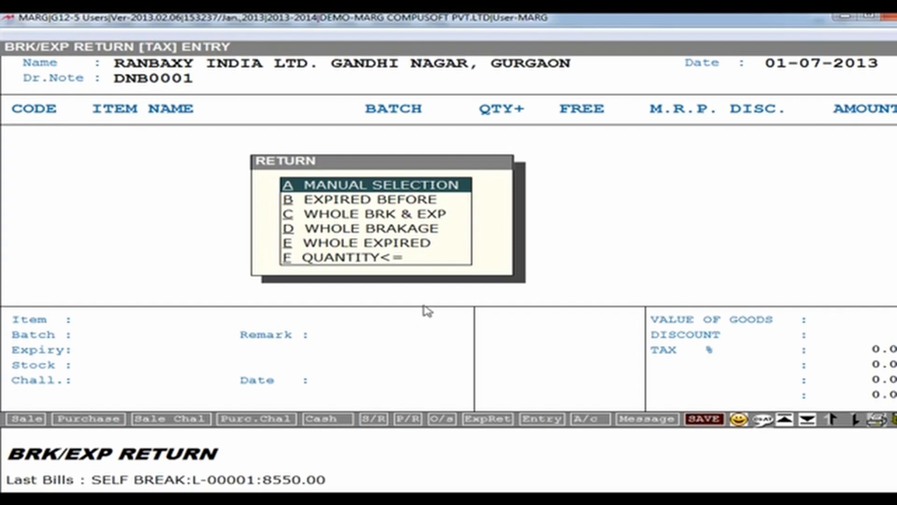
Review the available return methods, from manual selection through whole breakage, whole expired and quantity limit.
{"action": "key", "text": "Down"}
{"action": "key", "text": "Down"}
{"action": "key", "text": "Down"}
{"action": "key", "text": "Down"}
{"action": "key", "text": "Down"}
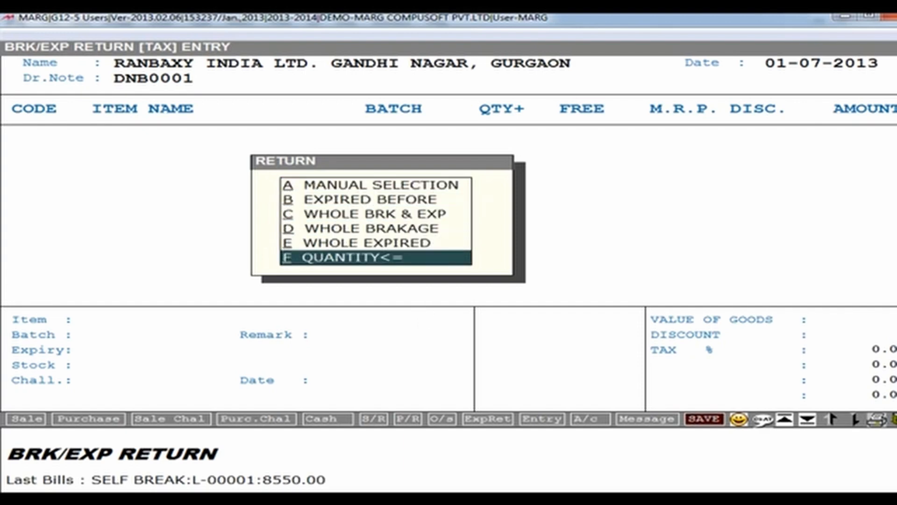
{"action": "key", "text": "Up"}
{"action": "key", "text": "Up"}
{"action": "key", "text": "Up"}
{"action": "key", "text": "Up"}
{"action": "key", "text": "Up"}
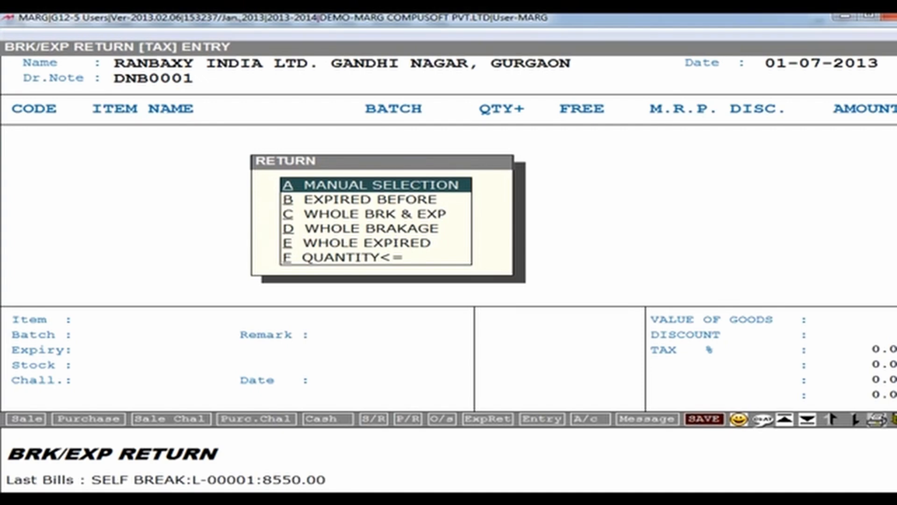
{"action": "key", "text": "Down"}
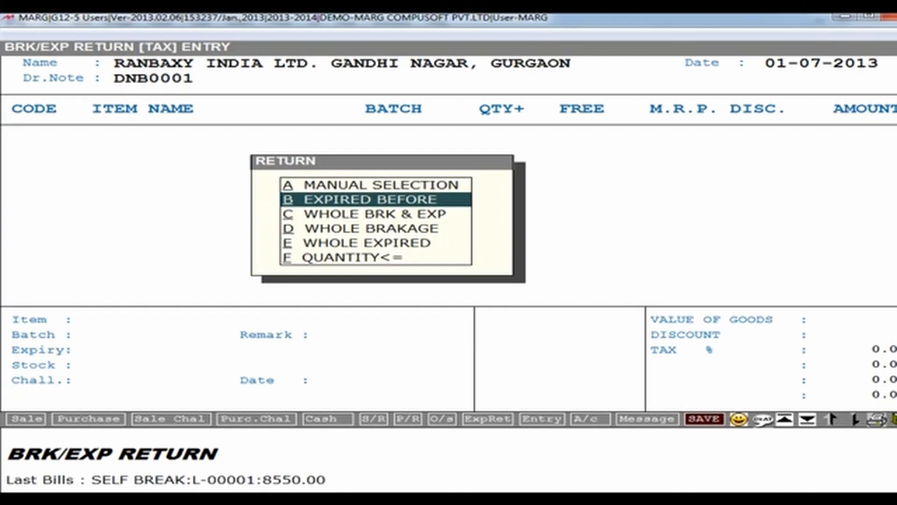
{"action": "key", "text": "Down"}
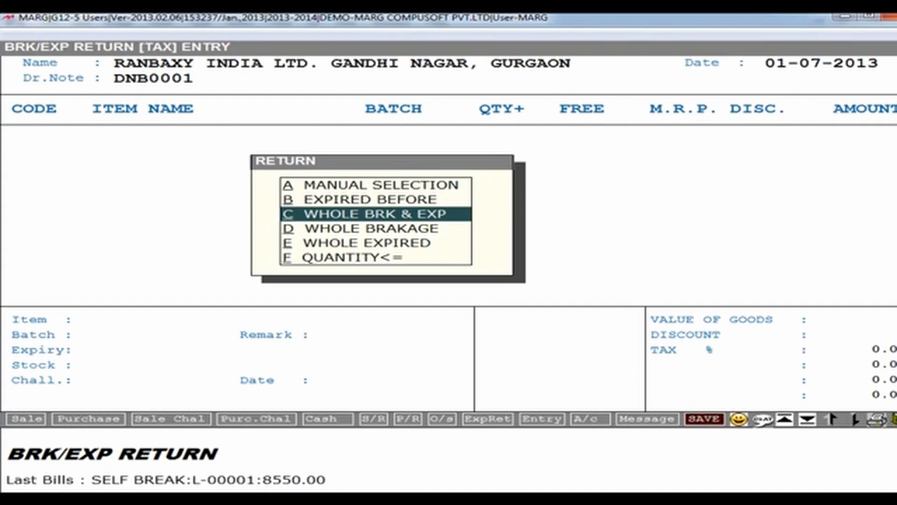
{"action": "key", "text": "Down"}
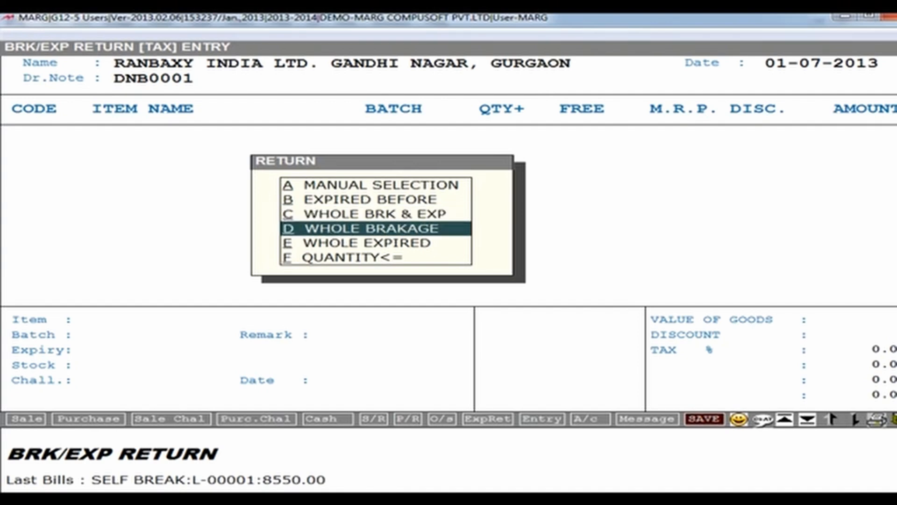
{"action": "key", "text": "Up"}
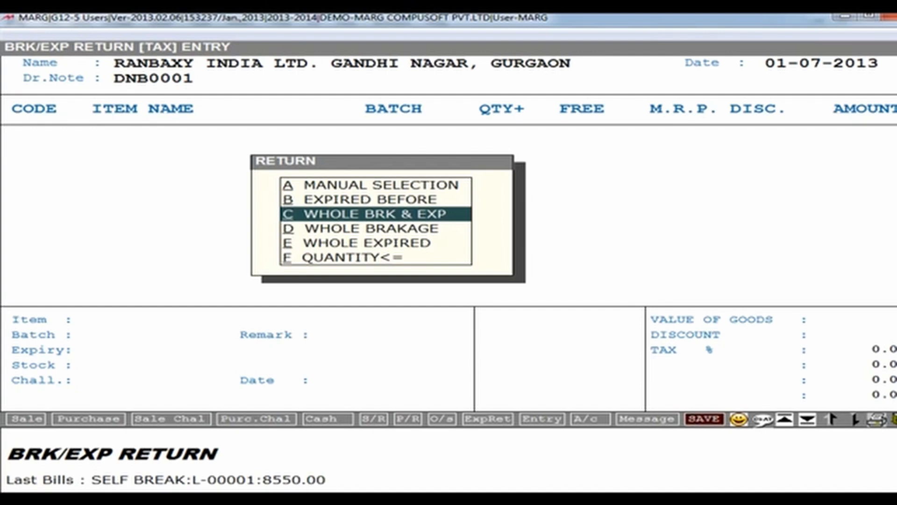
{"action": "key", "text": "Down"}
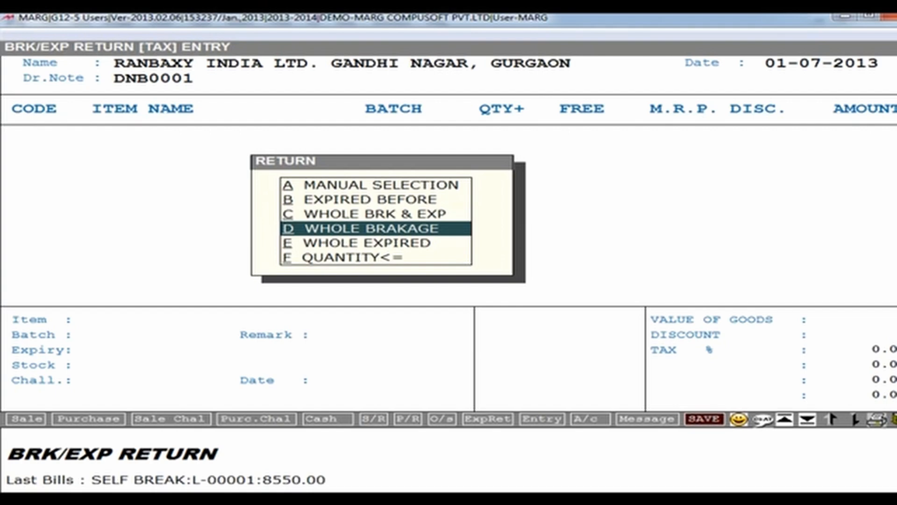
{"action": "key", "text": "Down"}
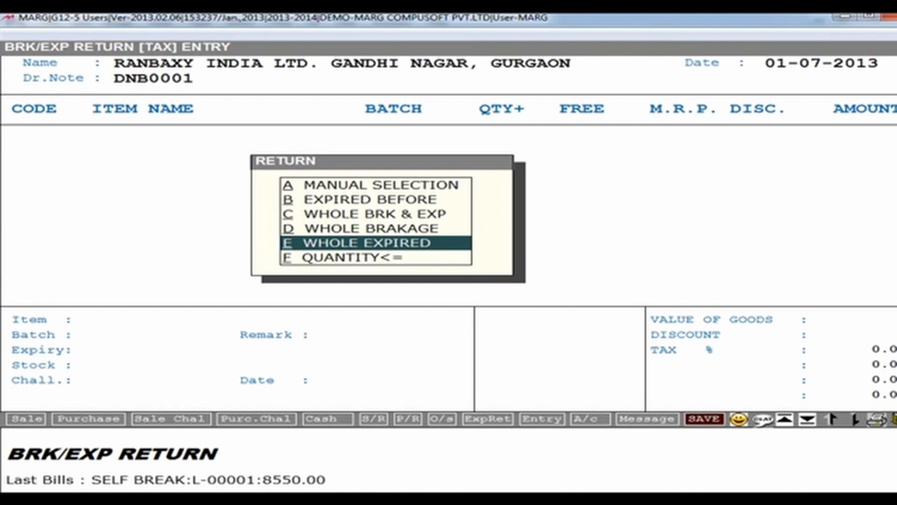
{"action": "key", "text": "Up"}
{"action": "key", "text": "Up"}
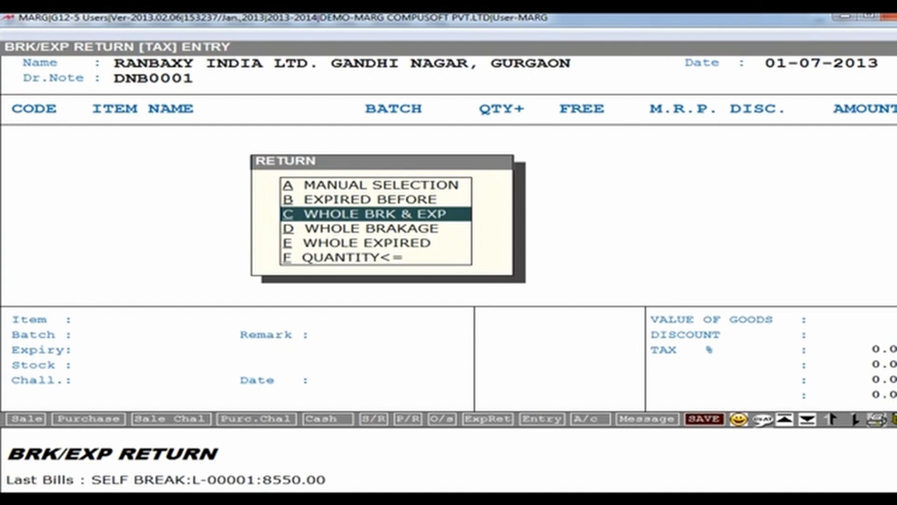
{"action": "key", "text": "Down"}
{"action": "key", "text": "Down"}
{"action": "key", "text": "Down"}
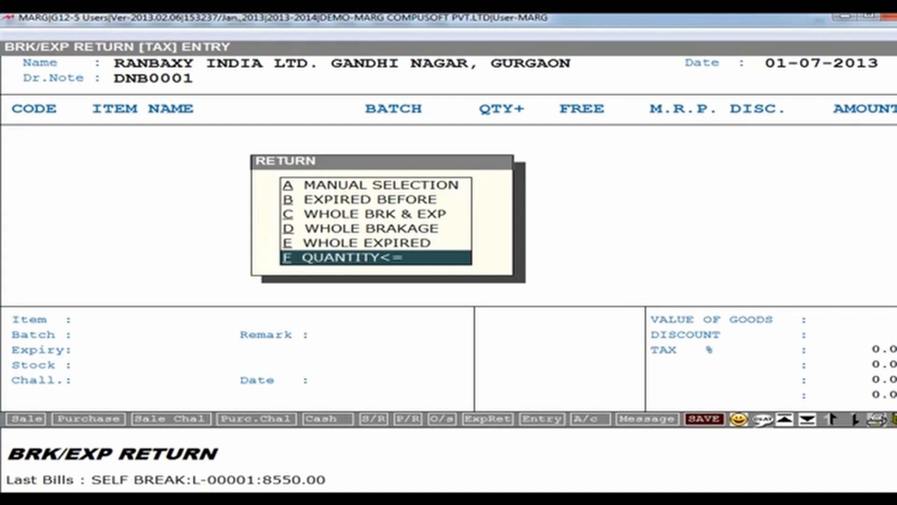
Choose Manual Selection as the method for picking the return items.
{"action": "key", "text": "Up"}
{"action": "key", "text": "Up"}
{"action": "key", "text": "Up"}
{"action": "key", "text": "Up"}
{"action": "key", "text": "Up"}
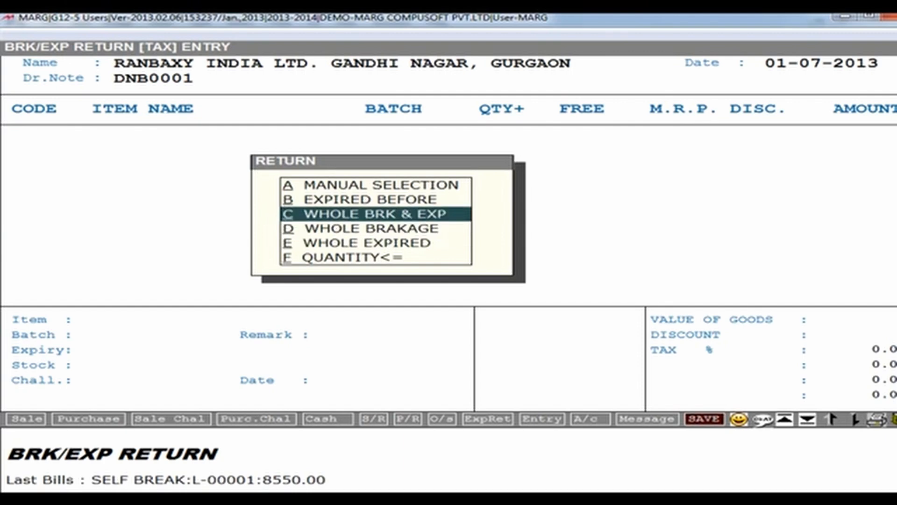
{"action": "key", "text": "Return"}
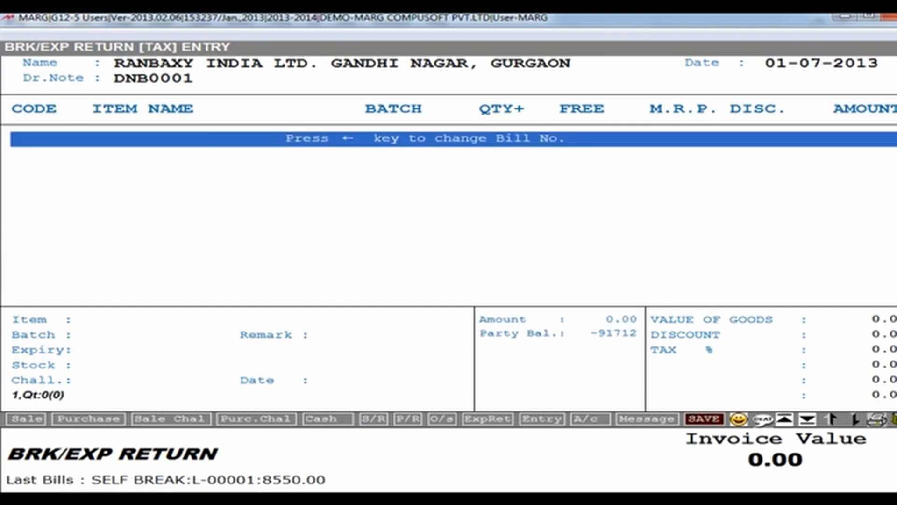
Add AMIFRU 40 10T with batch 001 as the first return item.
{"action": "key", "text": "Return"}
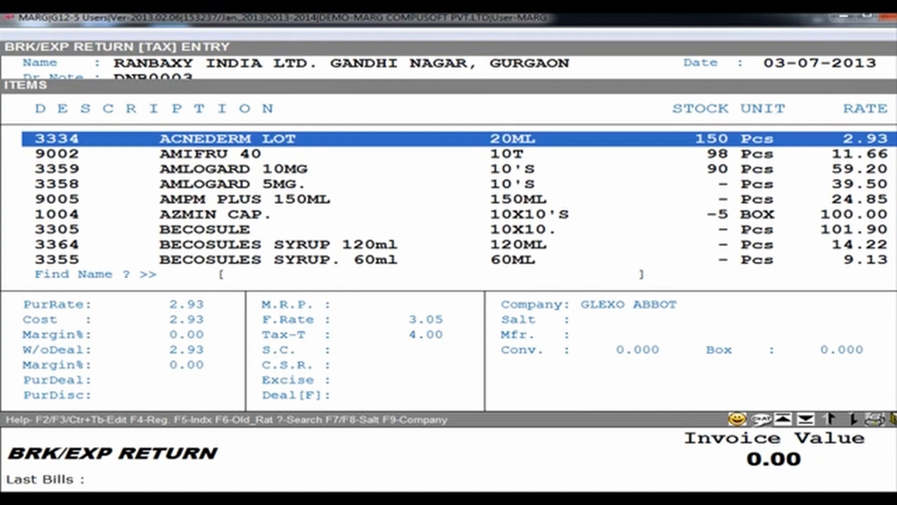
{"action": "key", "text": "Down"}
{"action": "key", "text": "Return"}
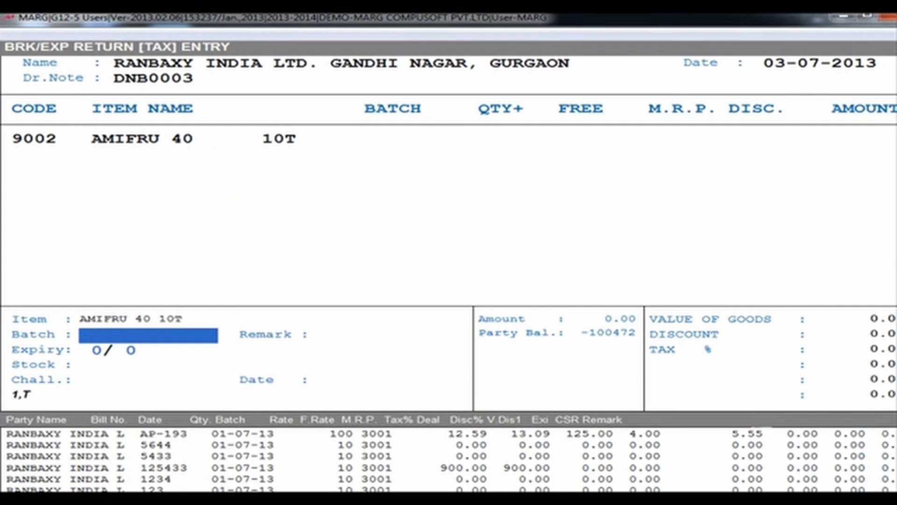
{"action": "key", "text": "Return"}
{"action": "key", "text": "Return"}
{"action": "key", "text": "Return"}
{"action": "key", "text": "Return"}
{"action": "key", "text": "Return"}
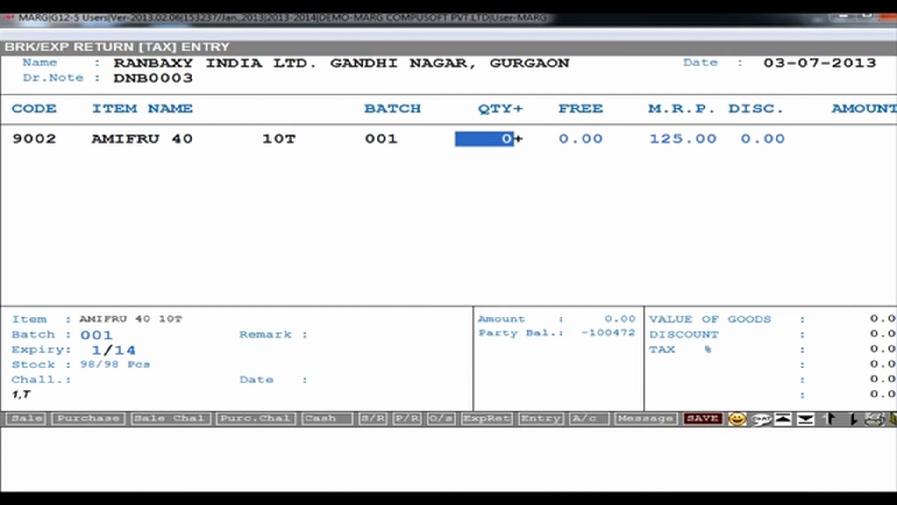
Set the AMIFRU 40 return quantity to 1, accepting the M.R.P. of 125.00 with no free quantity or discount.
{"action": "type", "text": "1"}
{"action": "key", "text": "Return"}
{"action": "key", "text": "Return"}
{"action": "key", "text": "Return"}
{"action": "key", "text": "Return"}
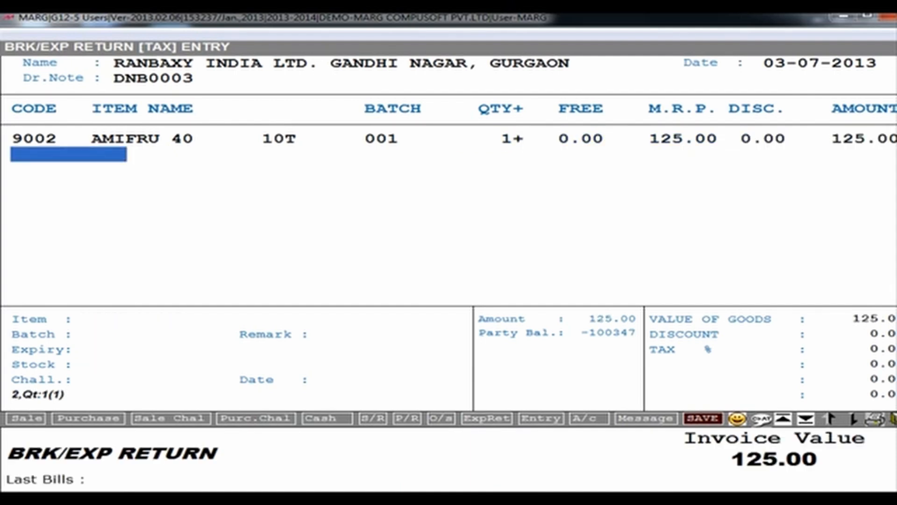
Add AZMIN CAP. 10X10'S as the second return item, using its only listed stock entry.
{"action": "key", "text": "Return"}
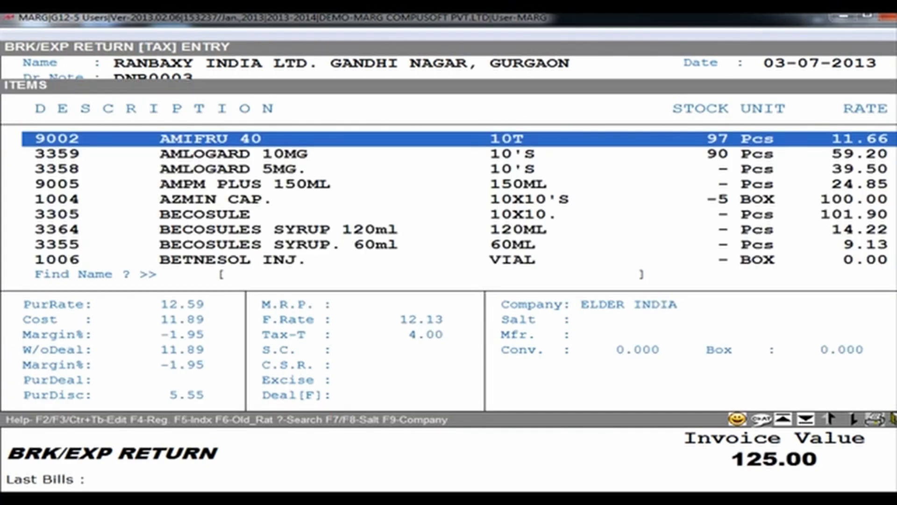
{"action": "key", "text": "Down"}
{"action": "key", "text": "Down"}
{"action": "key", "text": "Down"}
{"action": "key", "text": "Down"}
{"action": "key", "text": "Return"}
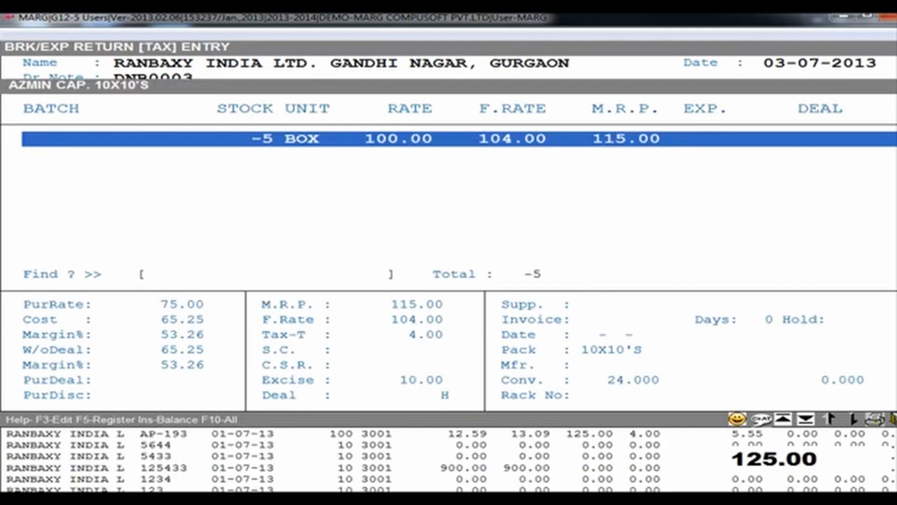
{"action": "key", "text": "Return"}
{"action": "key", "text": "Return"}
{"action": "key", "text": "Return"}
{"action": "key", "text": "Return"}
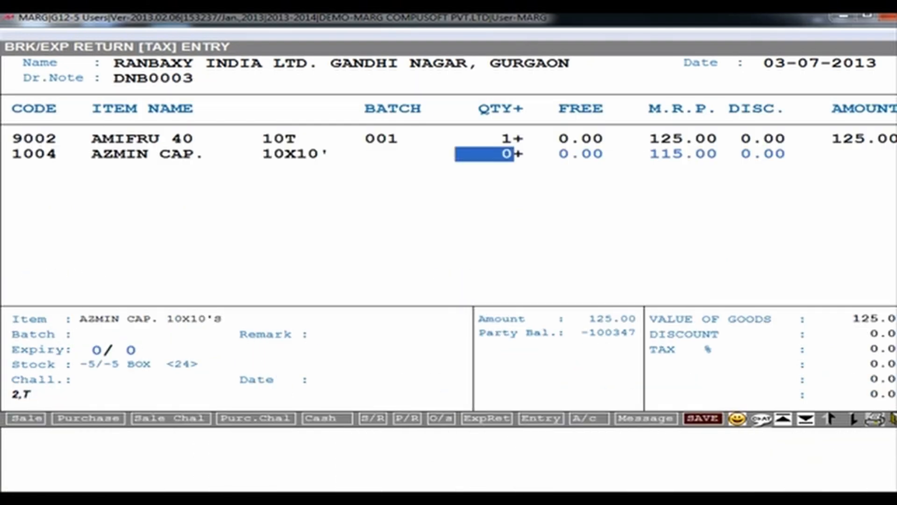
Set the AZMIN CAP. return quantity to 4, accepting the M.R.P. of 115.00 with no free quantity or discount.
{"action": "type", "text": "4"}
{"action": "key", "text": "Return"}
{"action": "key", "text": "Return"}
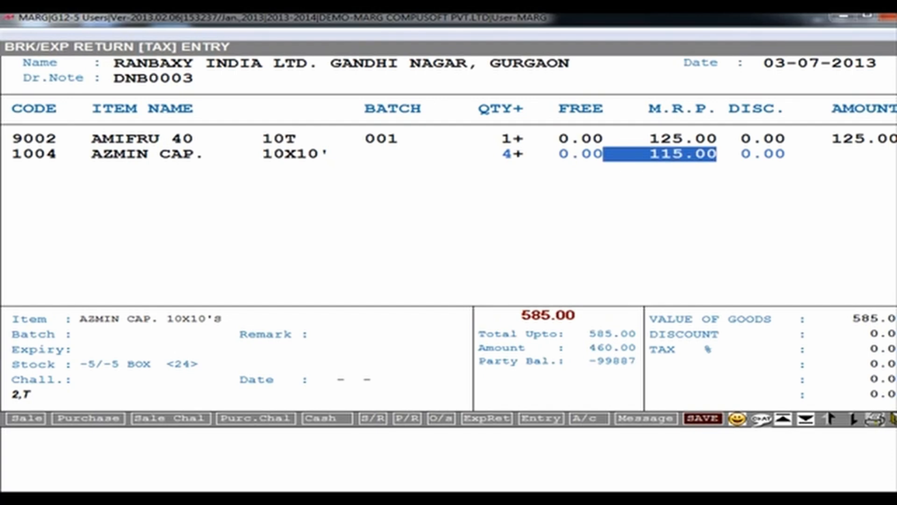
{"action": "key", "text": "Return"}
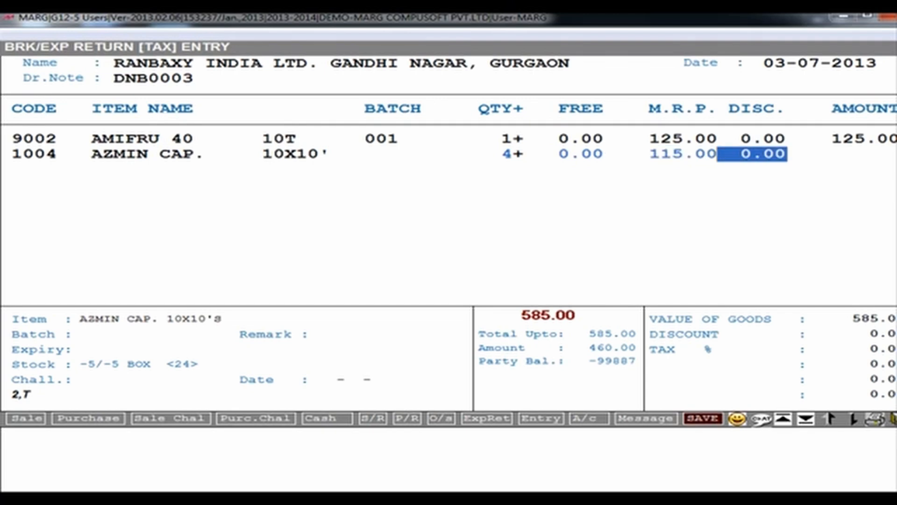
{"action": "key", "text": "Return"}
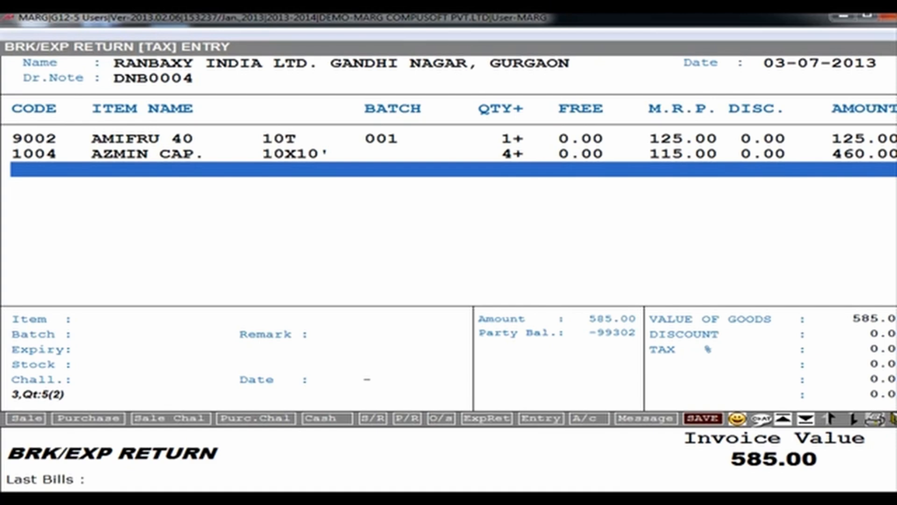
Complete the return bill with cash received at 0.00 and skip printing copies.
{"action": "key", "text": "Escape"}
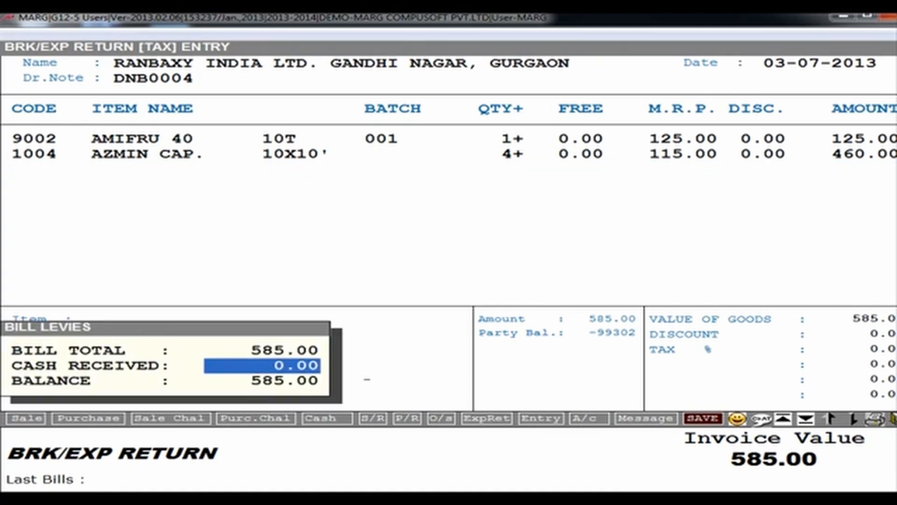
{"action": "key", "text": "Return"}
{"action": "left_click", "coordinate": [410, 238]}
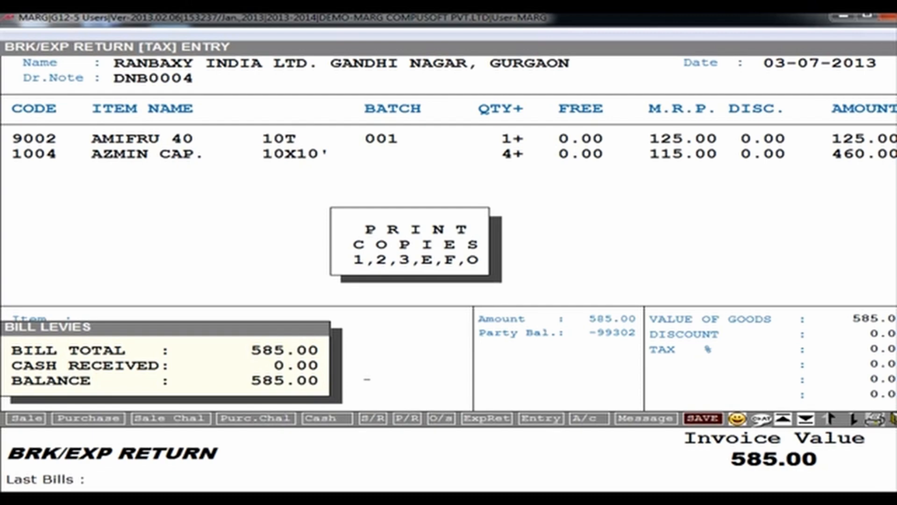
{"action": "key", "text": "Escape"}
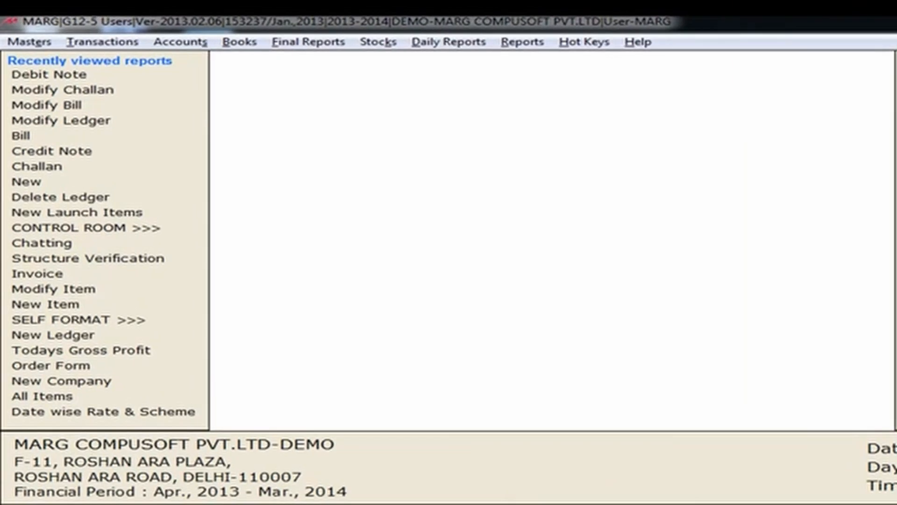
Start a Replacement Receive credit note dated 03-07-2013 for RANBAXY INDIA LTD.
{"action": "left_click", "coordinate": [132, 47]}
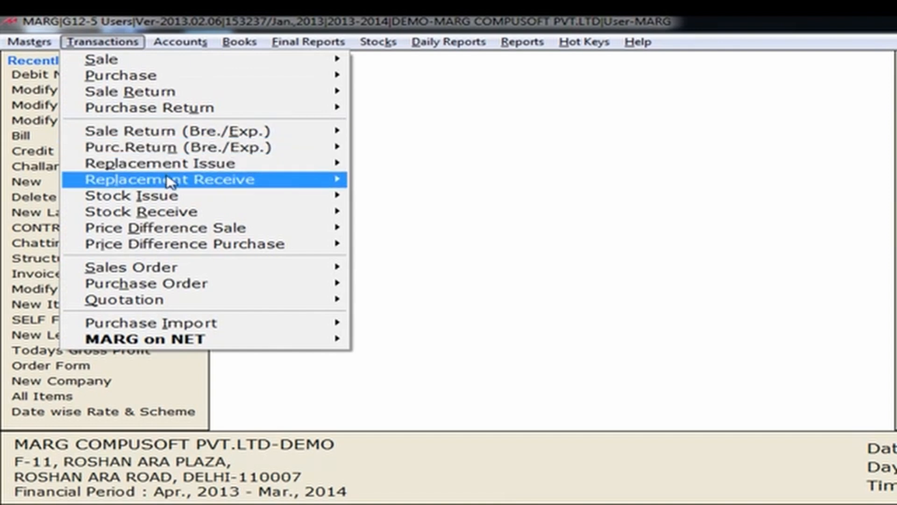
{"action": "mouse_move", "coordinate": [171, 185]}
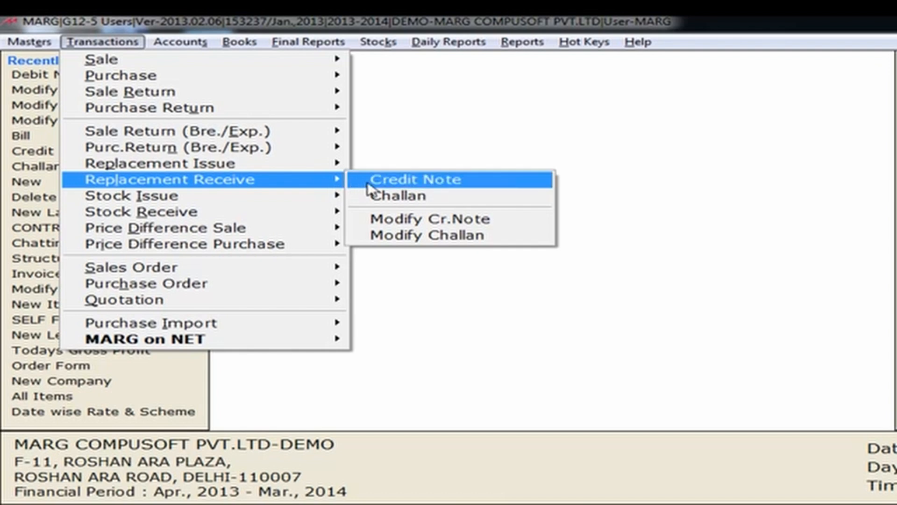
{"action": "left_click", "coordinate": [388, 183]}
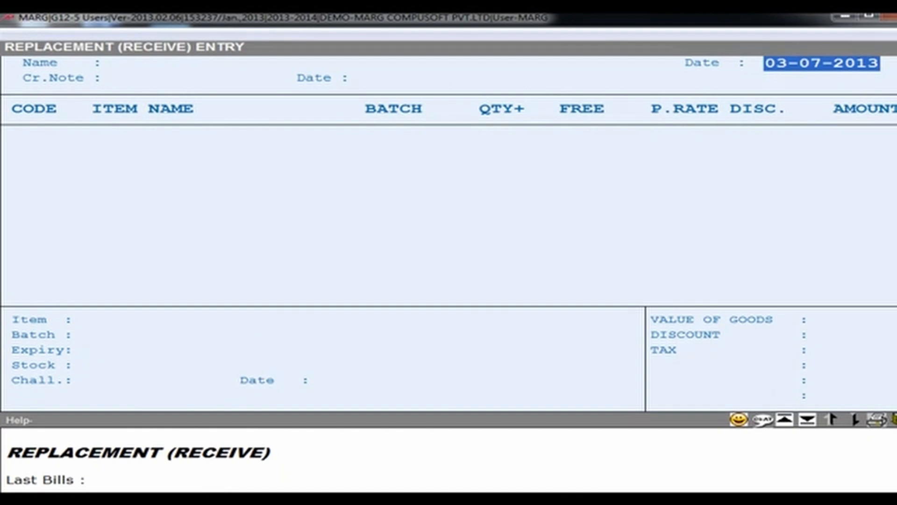
{"action": "key", "text": "Return"}
{"action": "key", "text": "Return"}
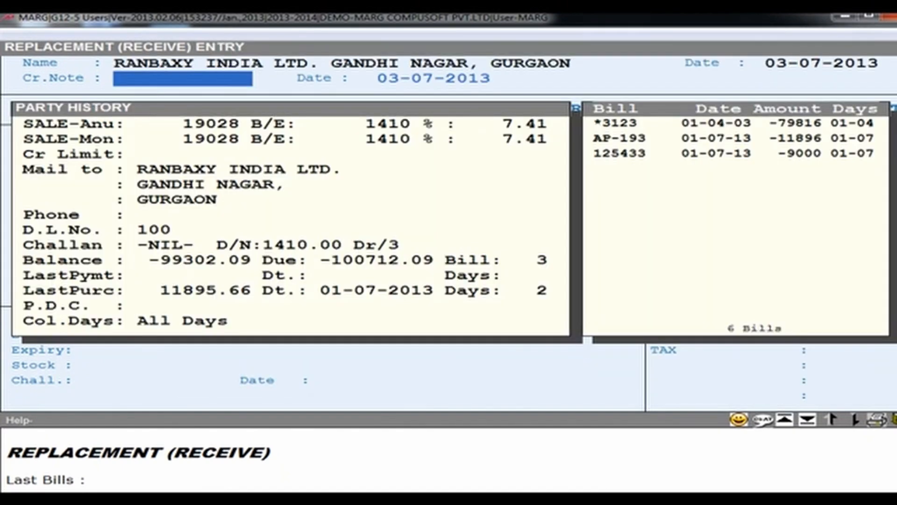
Enter credit note number 5643 dated 03-07-2013, with M.R.P. as the rate and a 0.00 item discount.
{"action": "type", "text": "5643"}
{"action": "key", "text": "Return"}
{"action": "key", "text": "Return"}
{"action": "key", "text": "Return"}
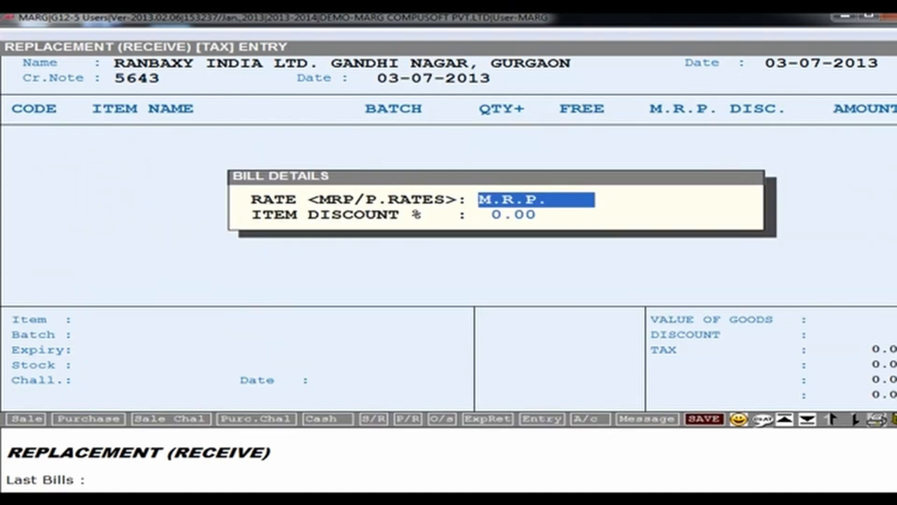
{"action": "key", "text": "Return"}
{"action": "key", "text": "Return"}
Add AMIFRU 40 10T as the received item, using batch 3001 with expiry 9/15.
{"action": "key", "text": "Return"}
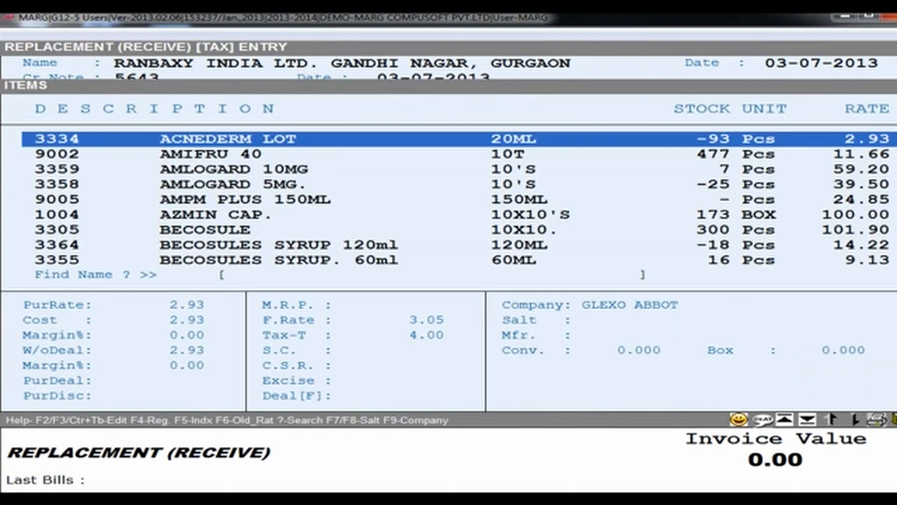
{"action": "key", "text": "Down"}
{"action": "key", "text": "Return"}
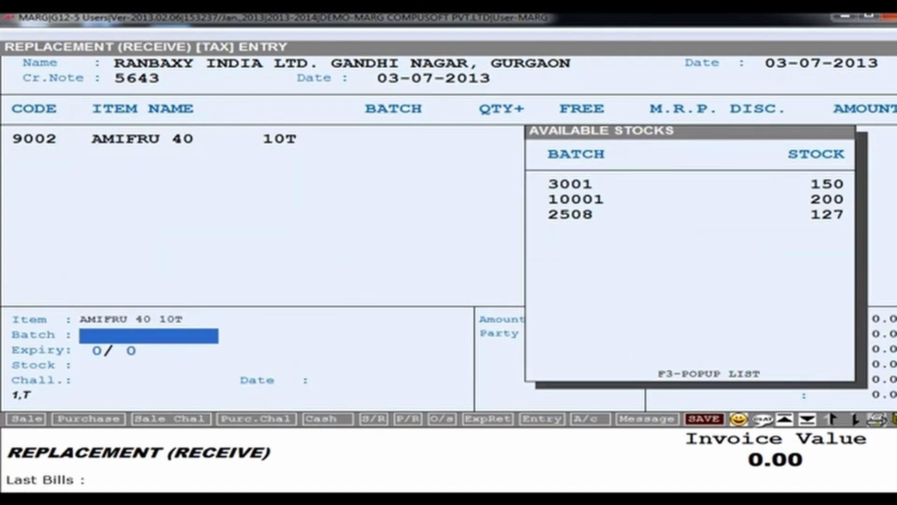
{"action": "key", "text": "Return"}
{"action": "key", "text": "Return"}
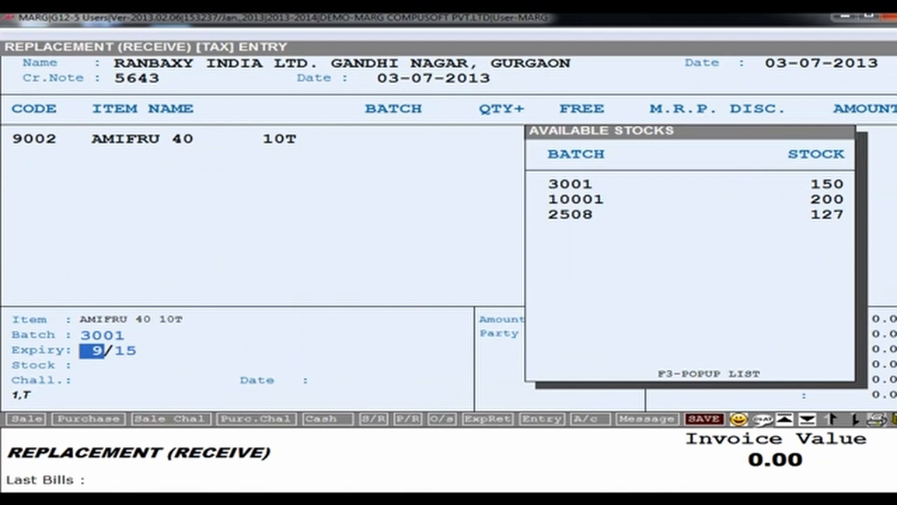
{"action": "key", "text": "Return"}
{"action": "key", "text": "Return"}
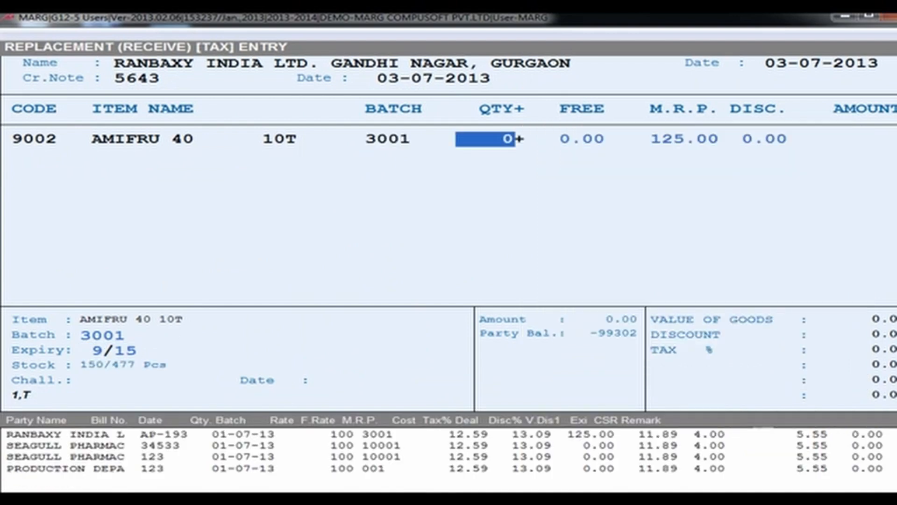
Set the AMIFRU 40 received quantity to 10, accepting the M.R.P. of 125.00 with no free quantity or discount.
{"action": "type", "text": "10"}
{"action": "key", "text": "Return"}
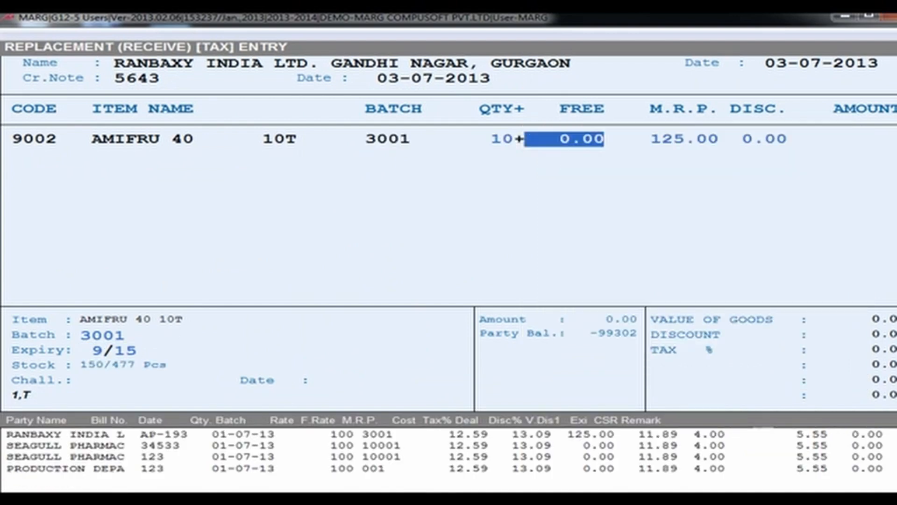
{"action": "key", "text": "Return"}
{"action": "key", "text": "Return"}
{"action": "key", "text": "Return"}
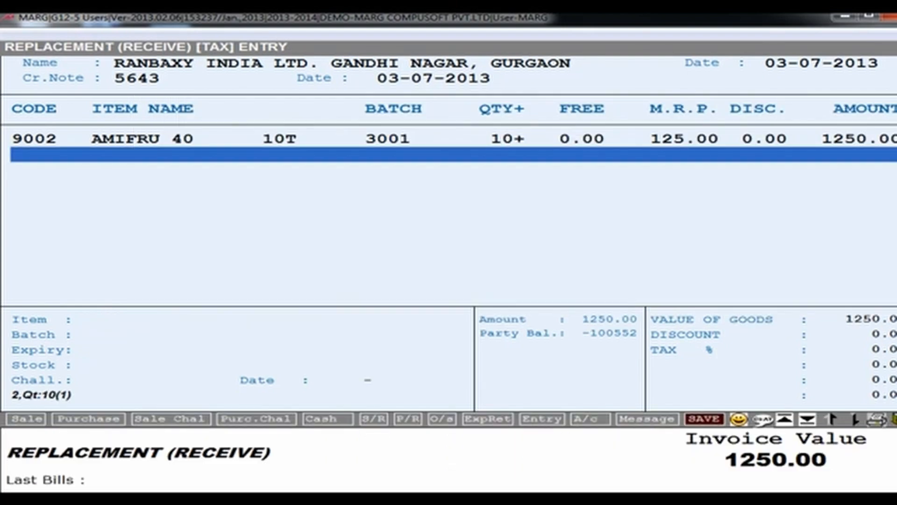
End the item list and accept the default bill charges and payment amounts to reach the bill adjustment.
{"action": "key", "text": "Escape"}
{"action": "key", "text": "Return"}
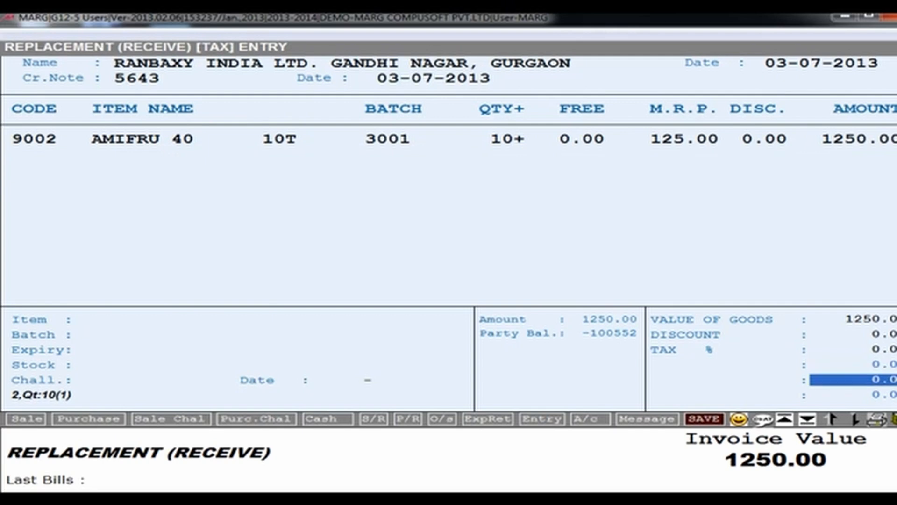
{"action": "key", "text": "Return"}
{"action": "key", "text": "Return"}
{"action": "key", "text": "Return"}
{"action": "key", "text": "Return"}
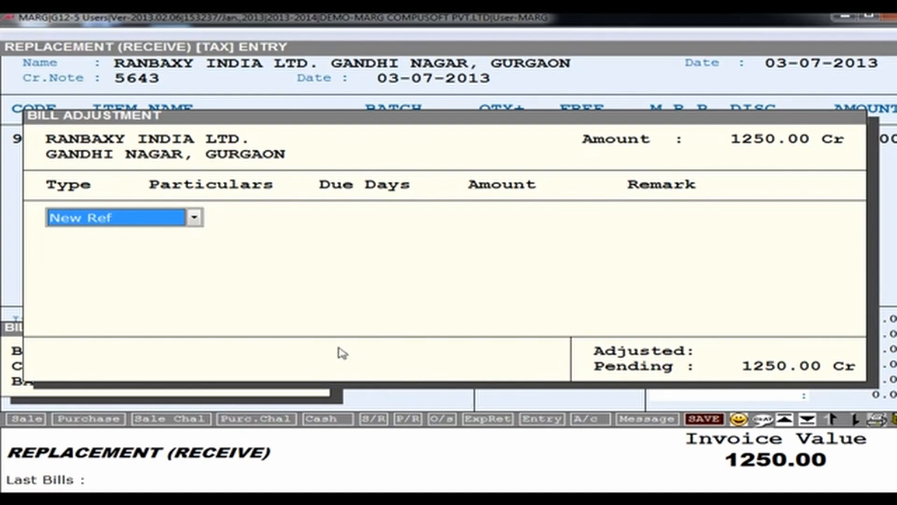
Adjust the credit by Adj Ref against pending debit note DNB0002, accepting the amount of 240.00 Cr.
{"action": "left_click", "coordinate": [198, 224]}
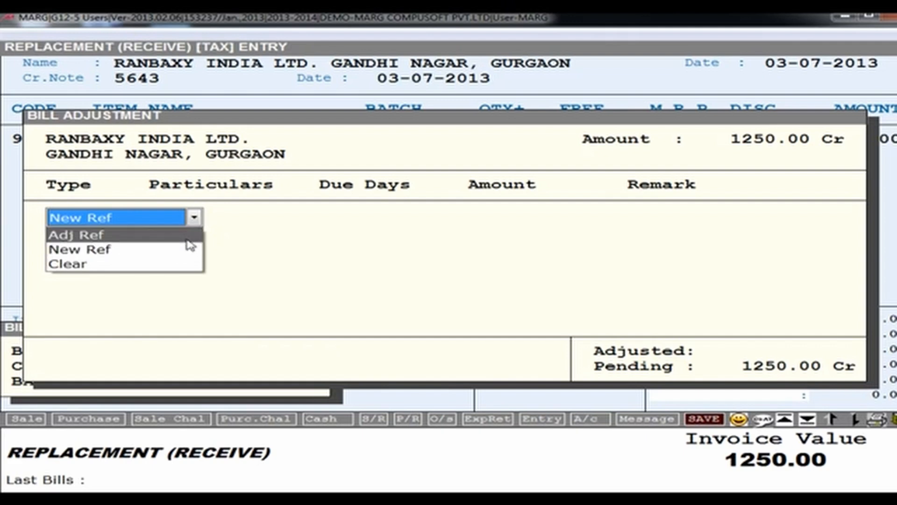
{"action": "left_click", "coordinate": [186, 238]}
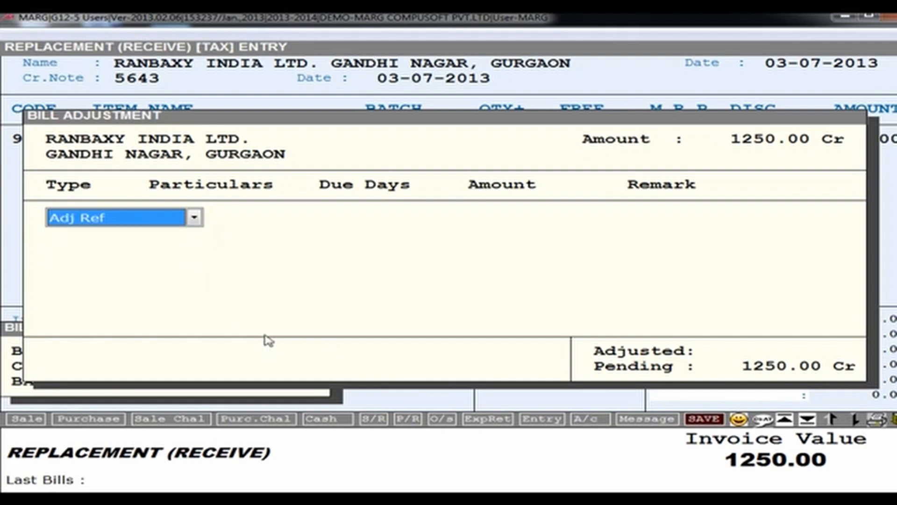
{"action": "key", "text": "Return"}
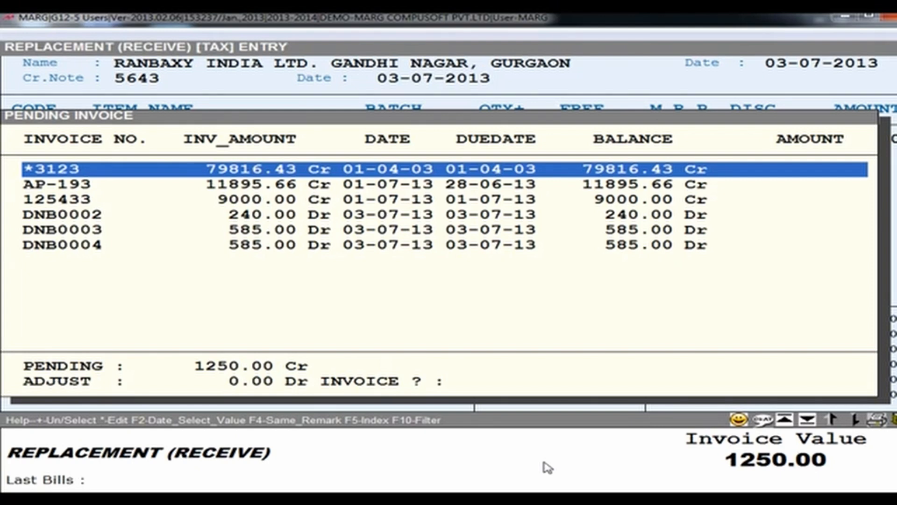
{"action": "key", "text": "Down"}
{"action": "key", "text": "Down"}
{"action": "key", "text": "Down"}
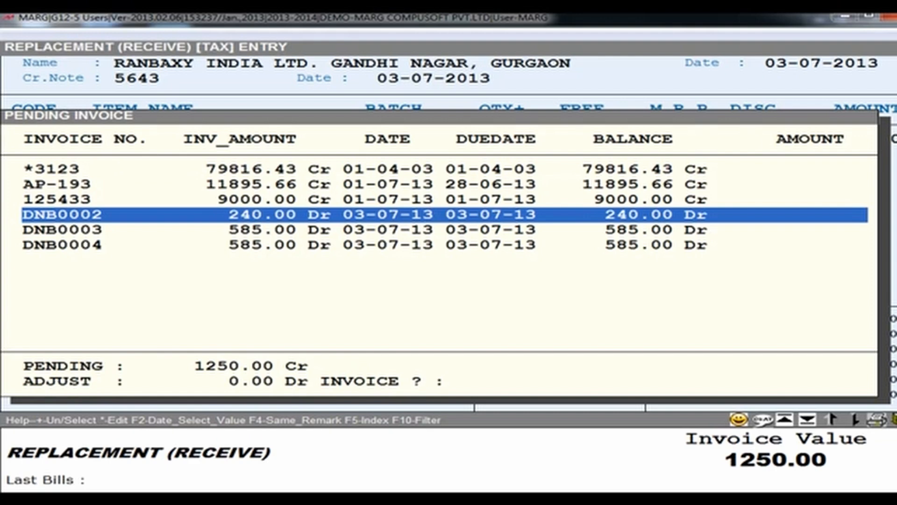
{"action": "key", "text": "Return"}
{"action": "key", "text": "Return"}
{"action": "key", "text": "Return"}
{"action": "key", "text": "Return"}
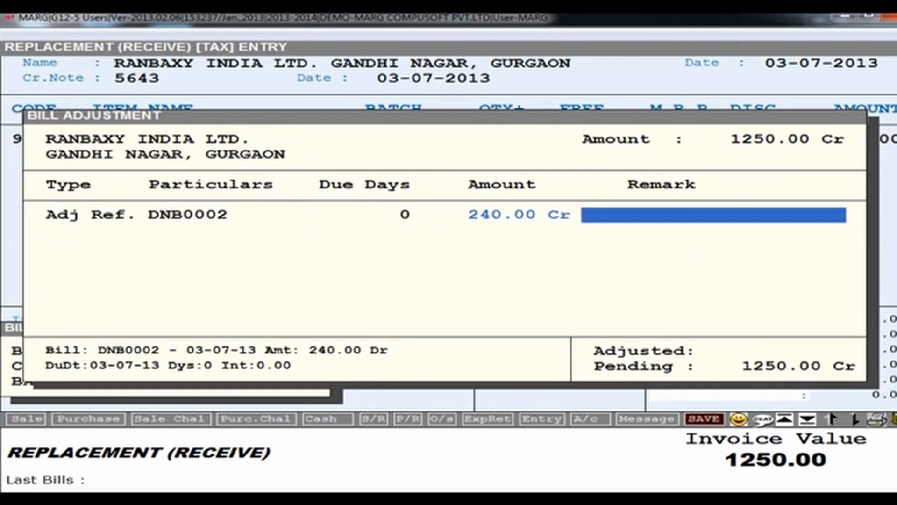
Leave the adjustment remark blank, accept the default bill details and save the replacement entry.
{"action": "key", "text": "Return"}
{"action": "key", "text": "Return"}
{"action": "key", "text": "Return"}
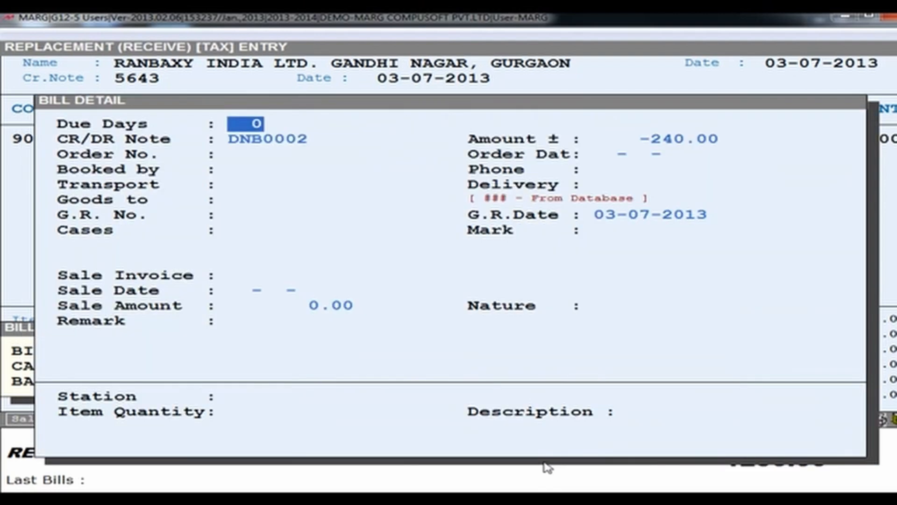
{"action": "key", "text": "ctrl+w"}
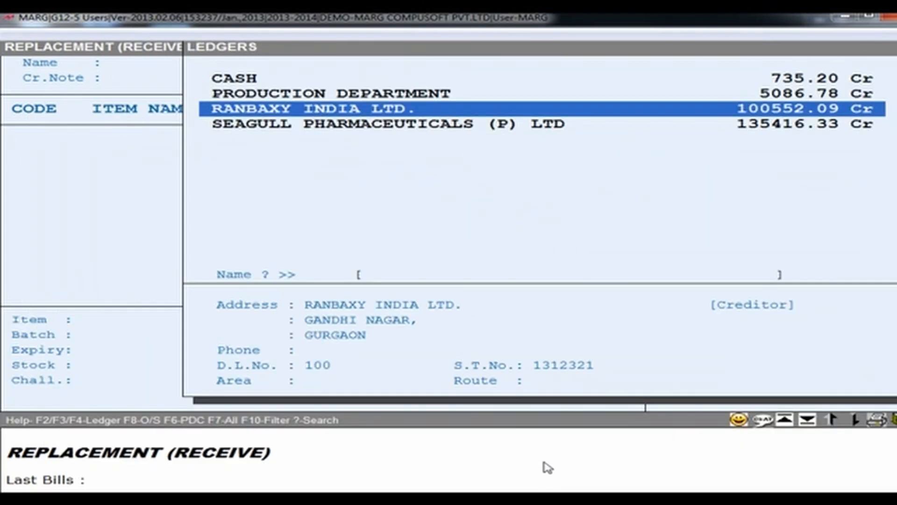